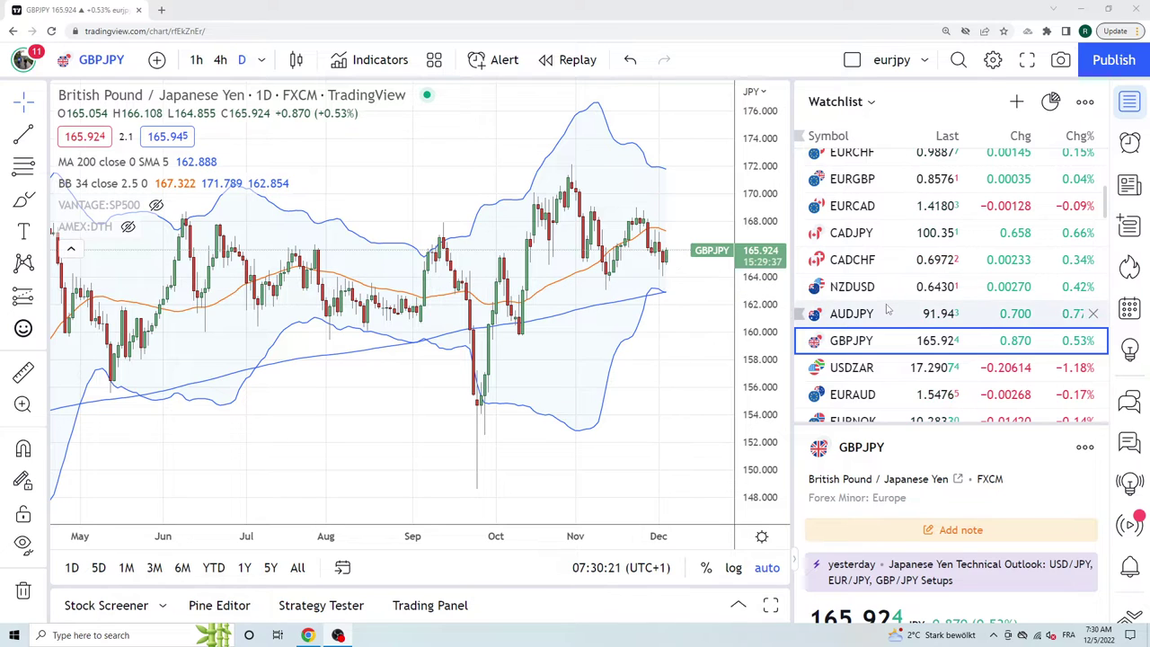
Open USDJPY briefly, then switch to the US 10-year yield (US10Y) daily chart
scroll(885, 305, "up", 3)
scroll(886, 305, "down", 1)
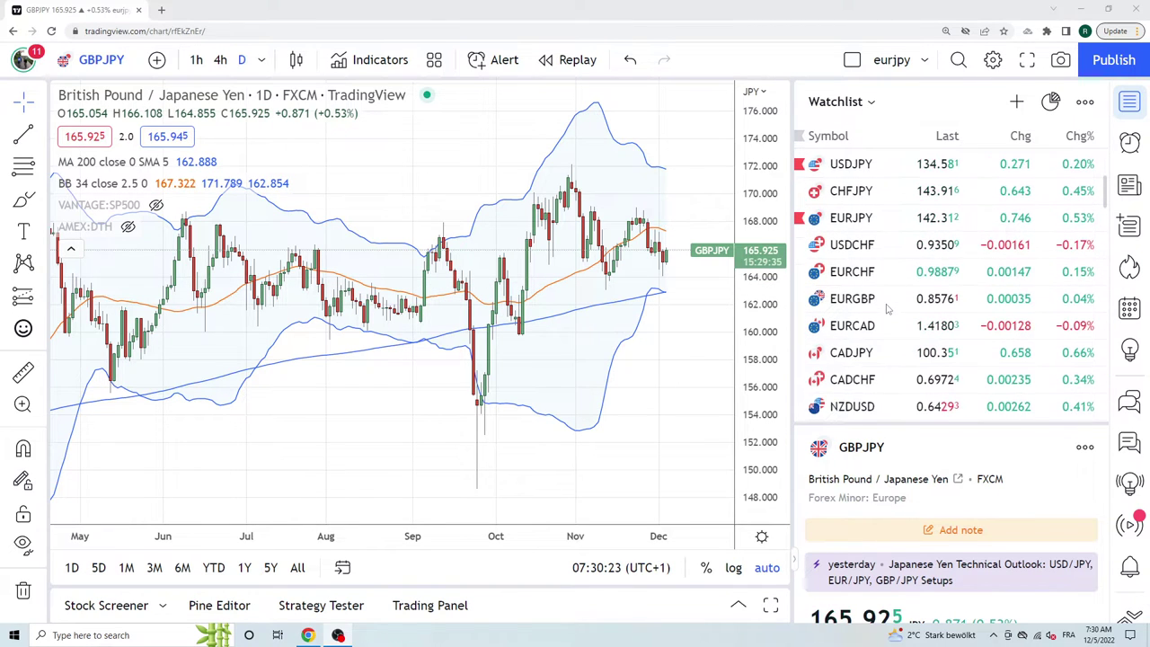
scroll(885, 306, "up", 1)
left_click(855, 227)
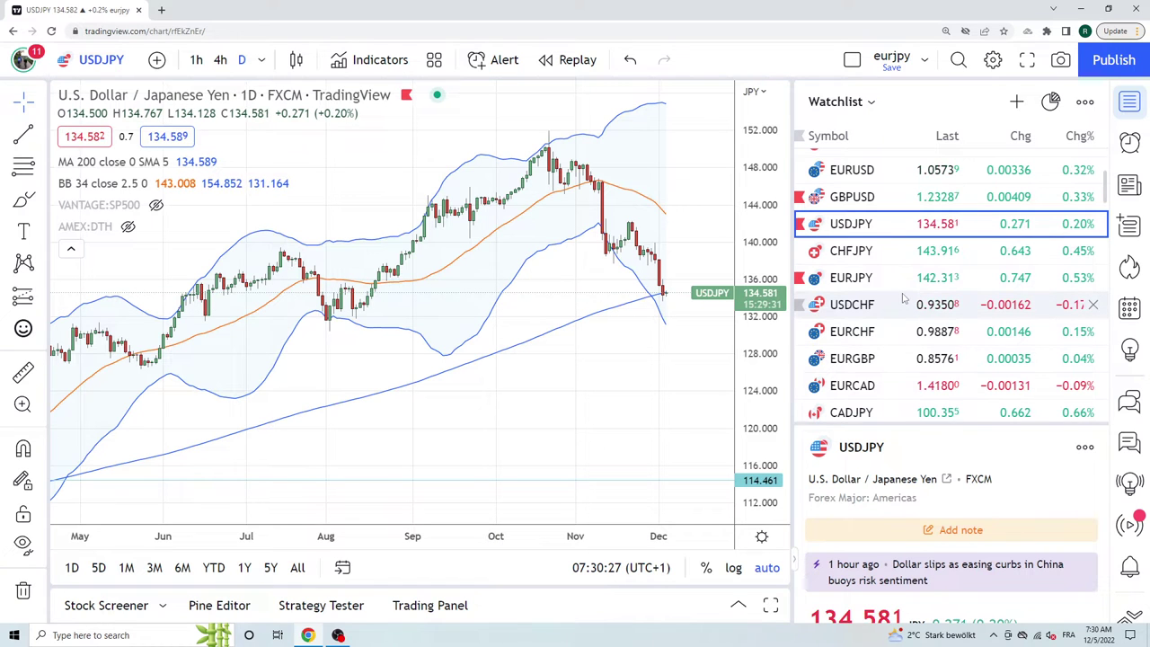
scroll(903, 307, "up", 1)
scroll(899, 302, "up", 2)
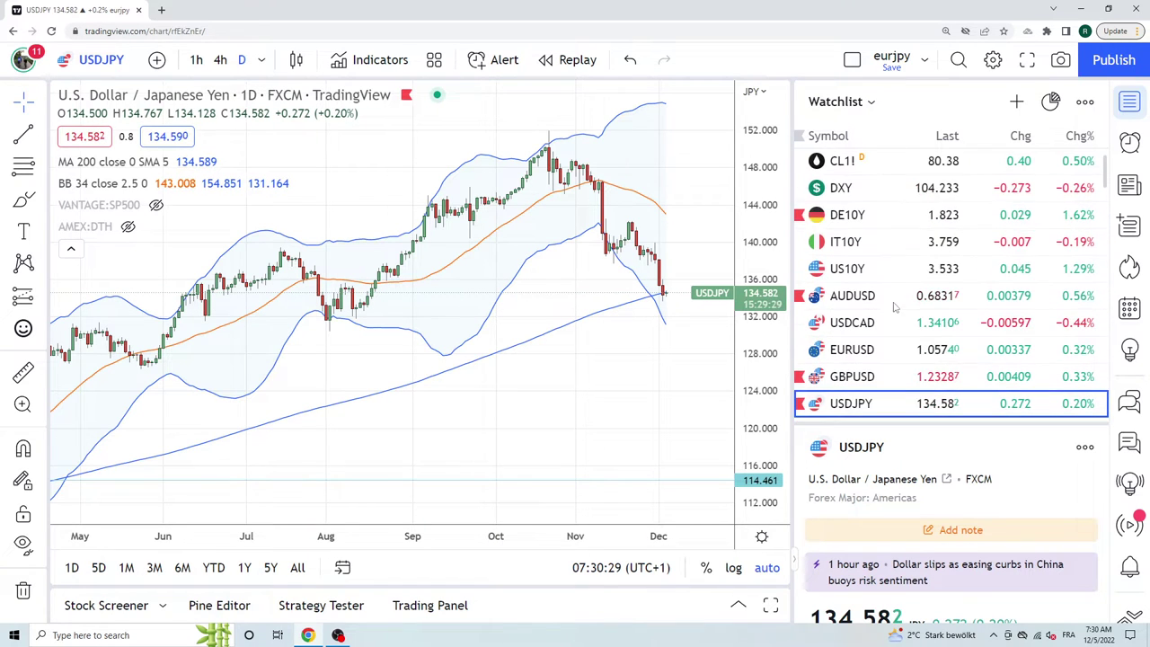
left_click(842, 274)
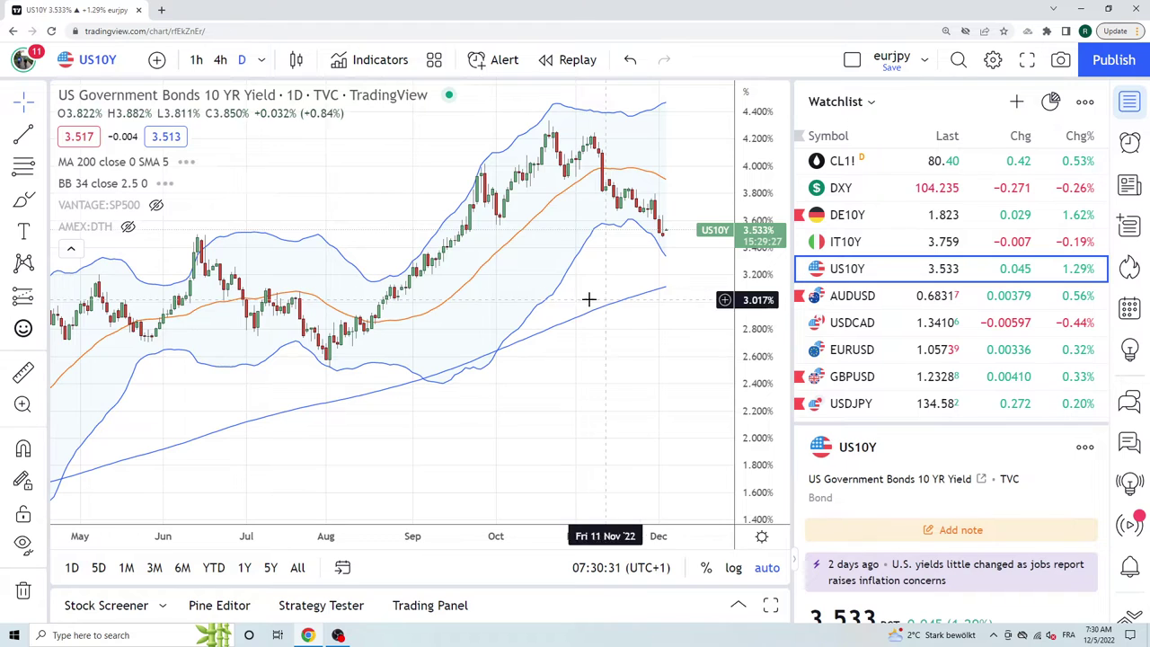
Zoom the US10Y chart in from May–December to August–early December
scroll(549, 318, "up", 1)
scroll(560, 324, "up", 1)
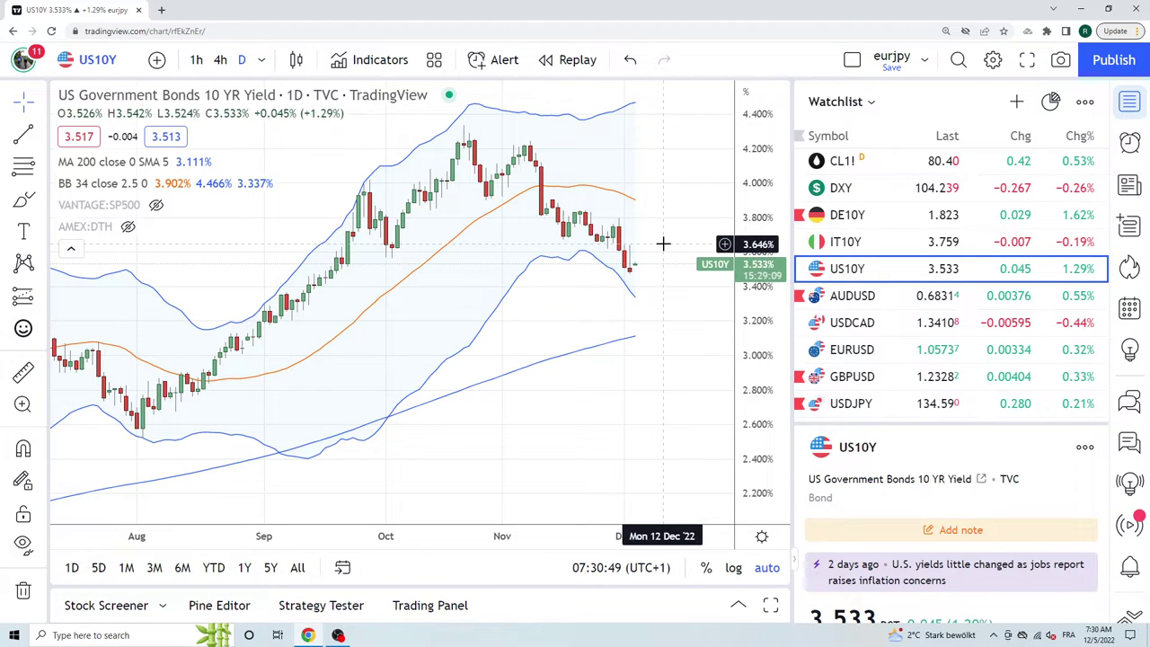
Switch the US10Y chart to the 1-hour timeframe
left_click(195, 60)
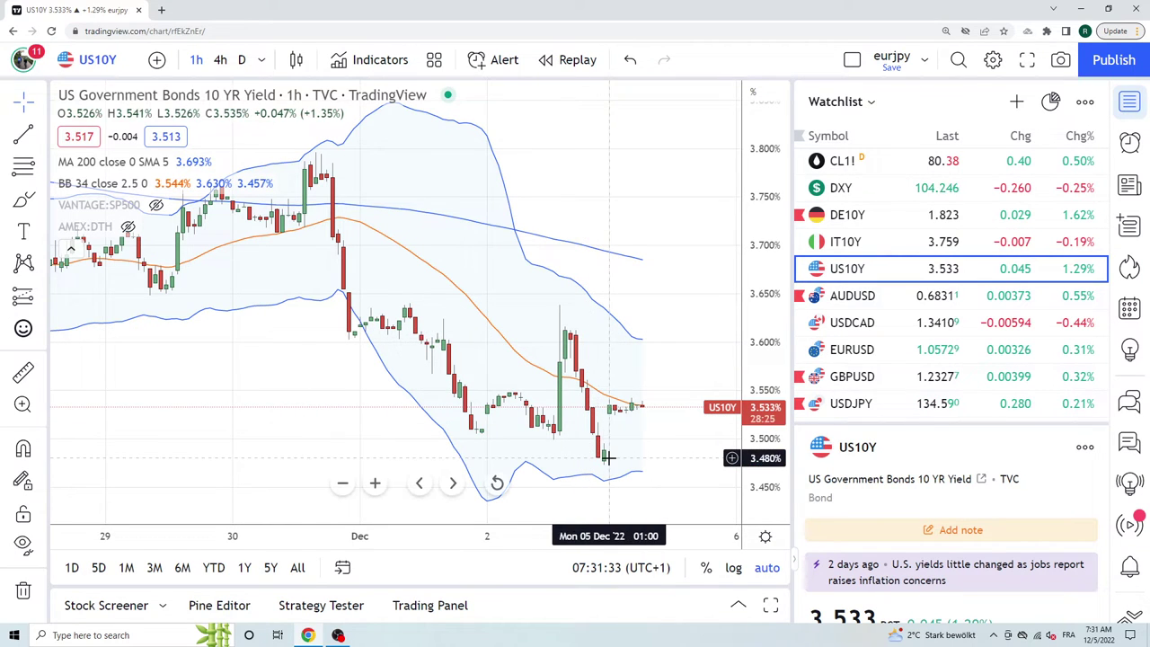
Load the USDJPY chart on hourly bars from the watchlist
left_click(851, 406)
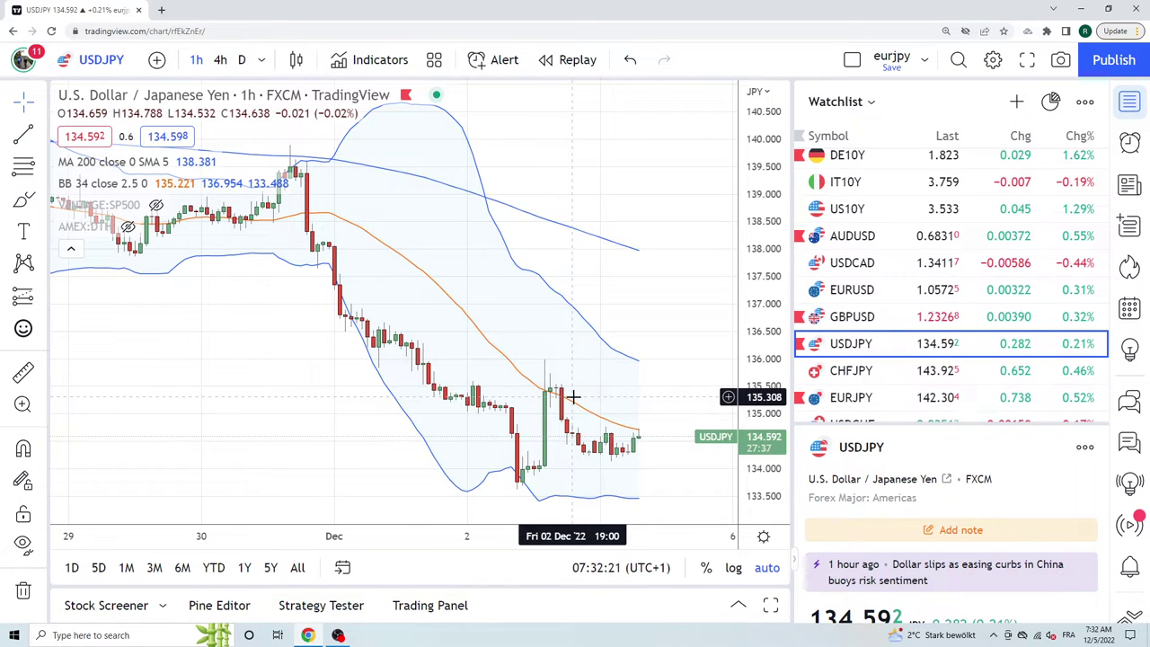
mouse_move(598, 401)
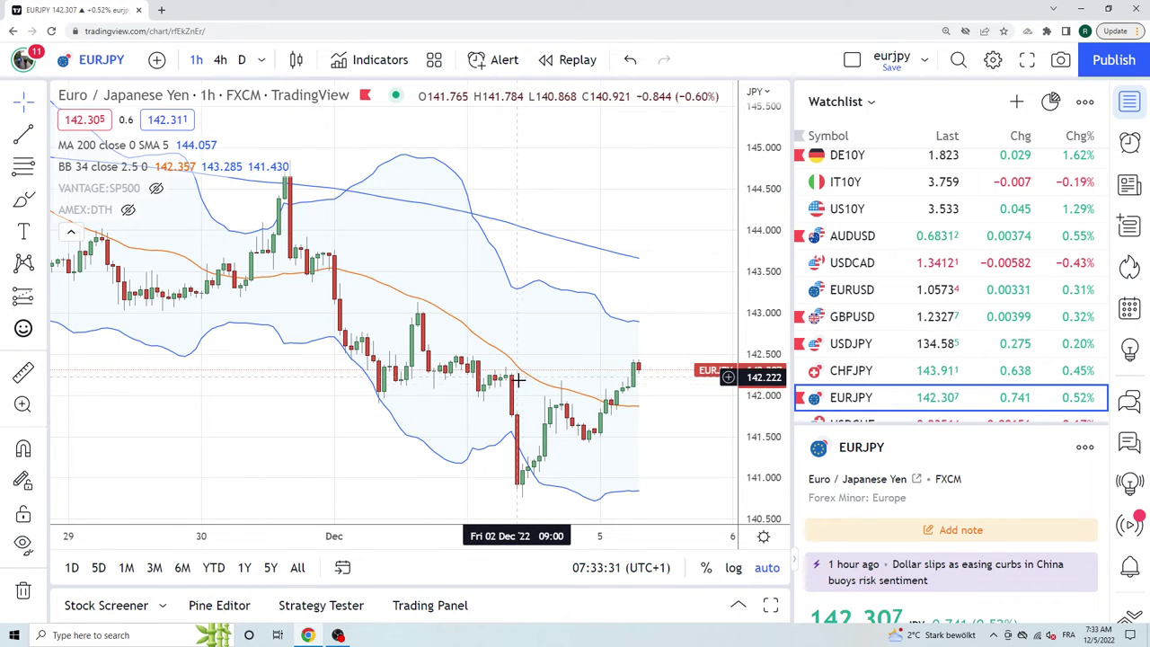
Inspect the EURJPY hourly chart at 142.29, above the Bollinger middle band
mouse_move(543, 497)
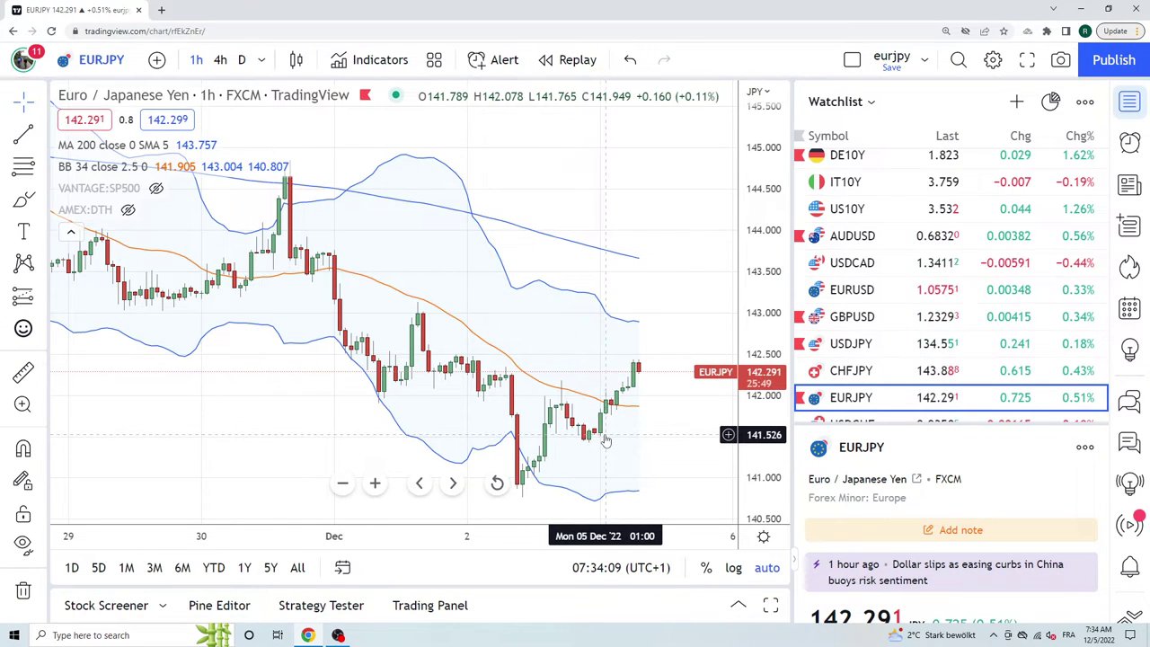
Switch the EURJPY chart to the daily (D) timeframe
left_click(241, 59)
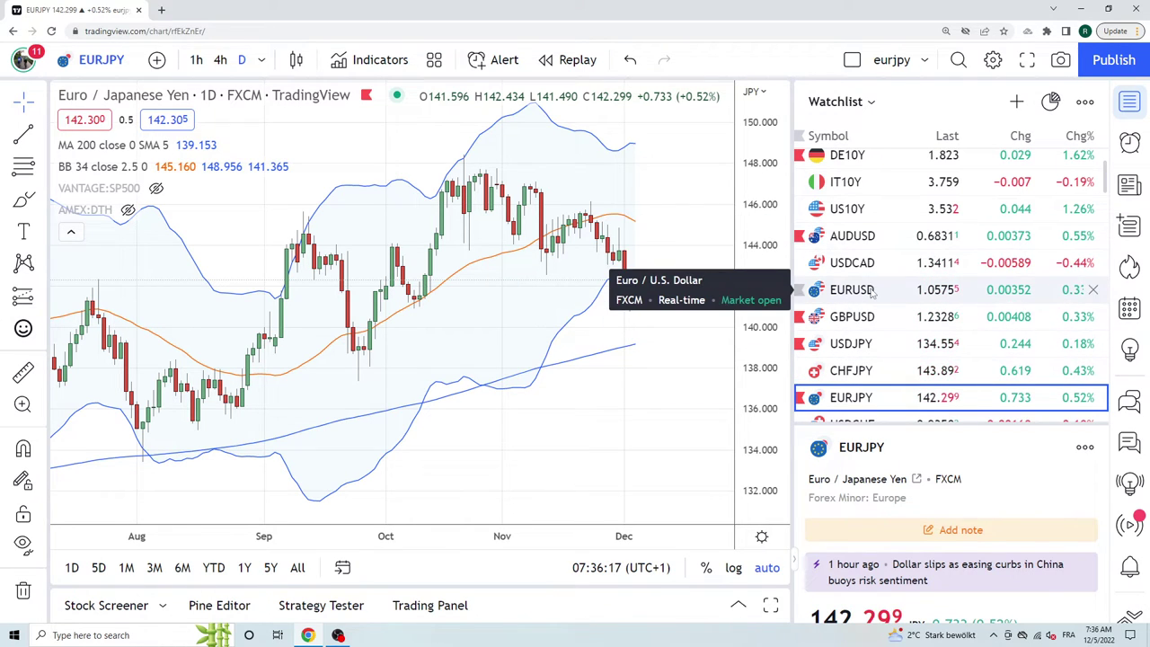
Load the EURUSD daily chart from the watchlist
left_click(870, 292)
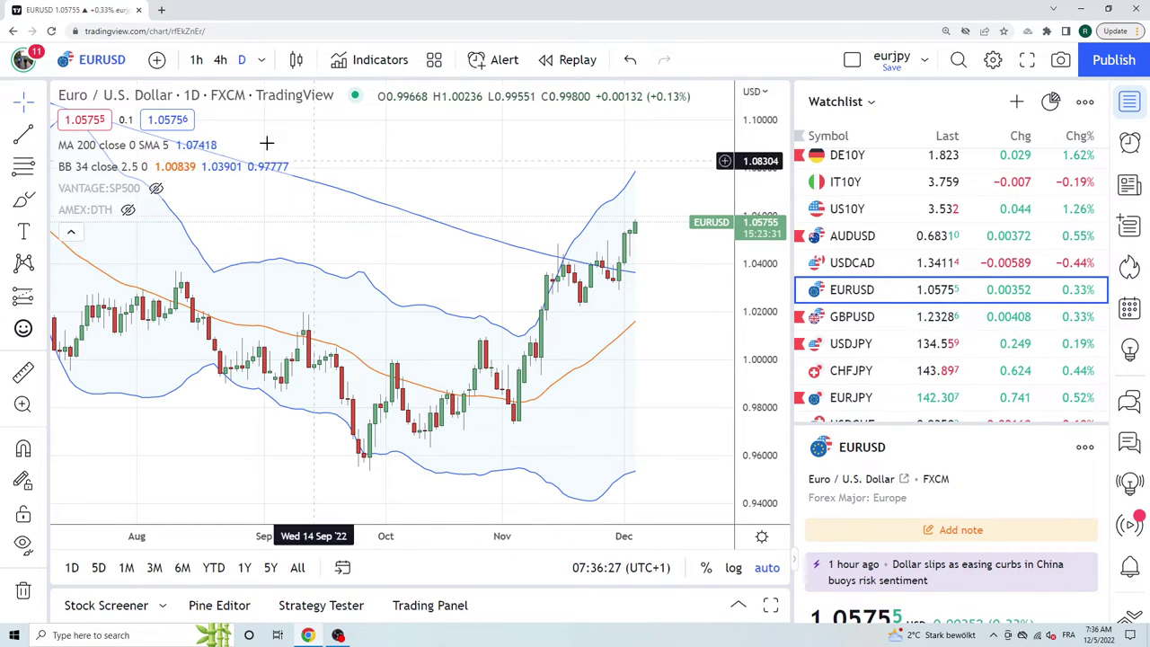
Switch the EURUSD chart to 1-hour candles
left_click(196, 60)
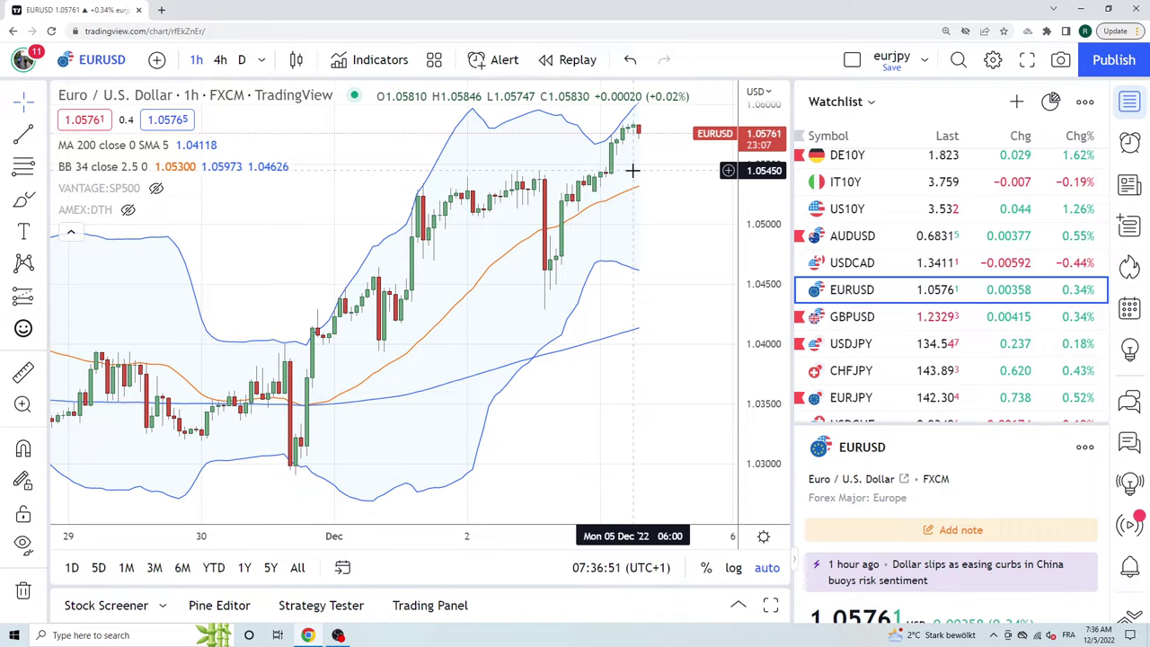
scroll(865, 270, "down", 1)
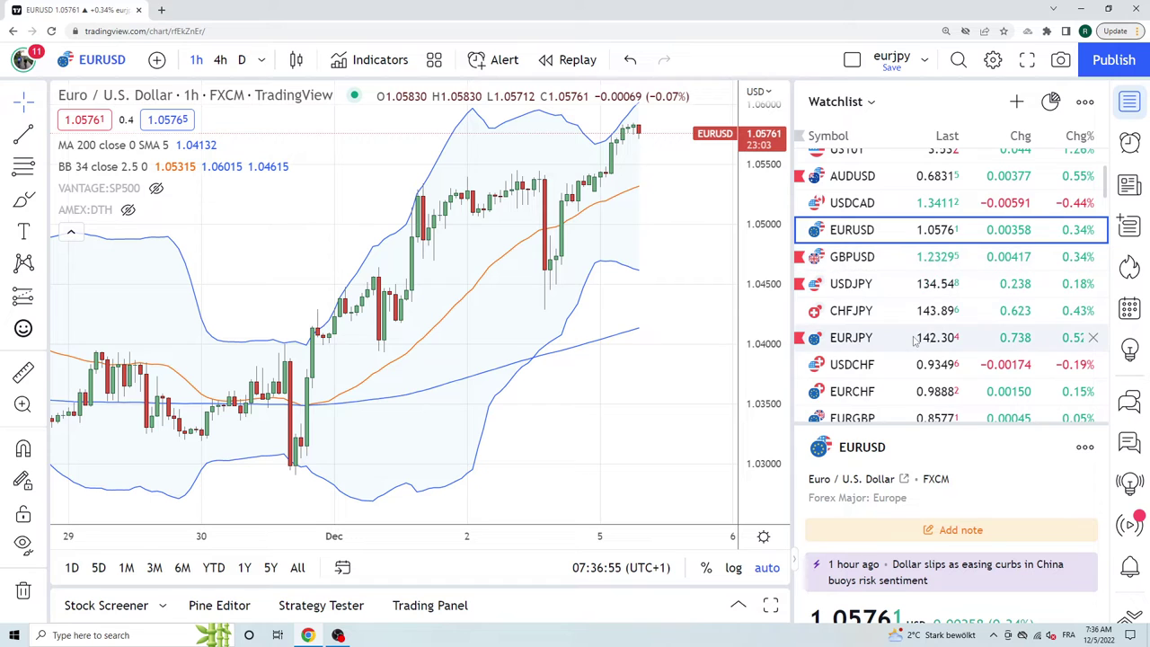
Check EURCHF on daily candles, then load the USDCHF daily chart
left_click(847, 395)
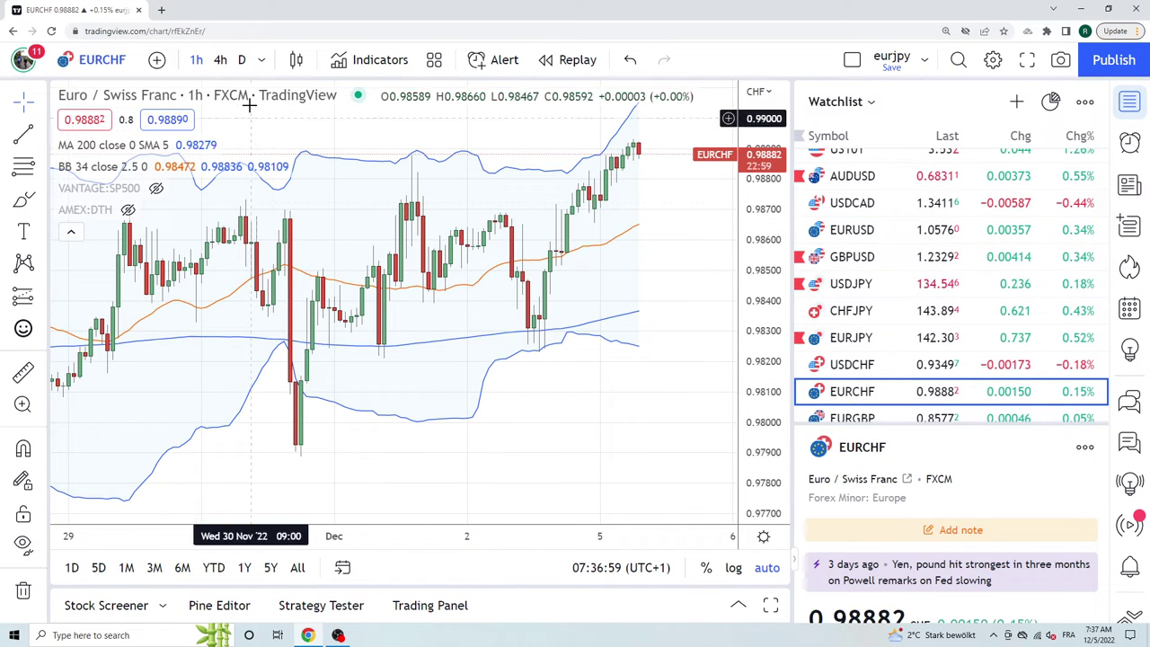
left_click(241, 61)
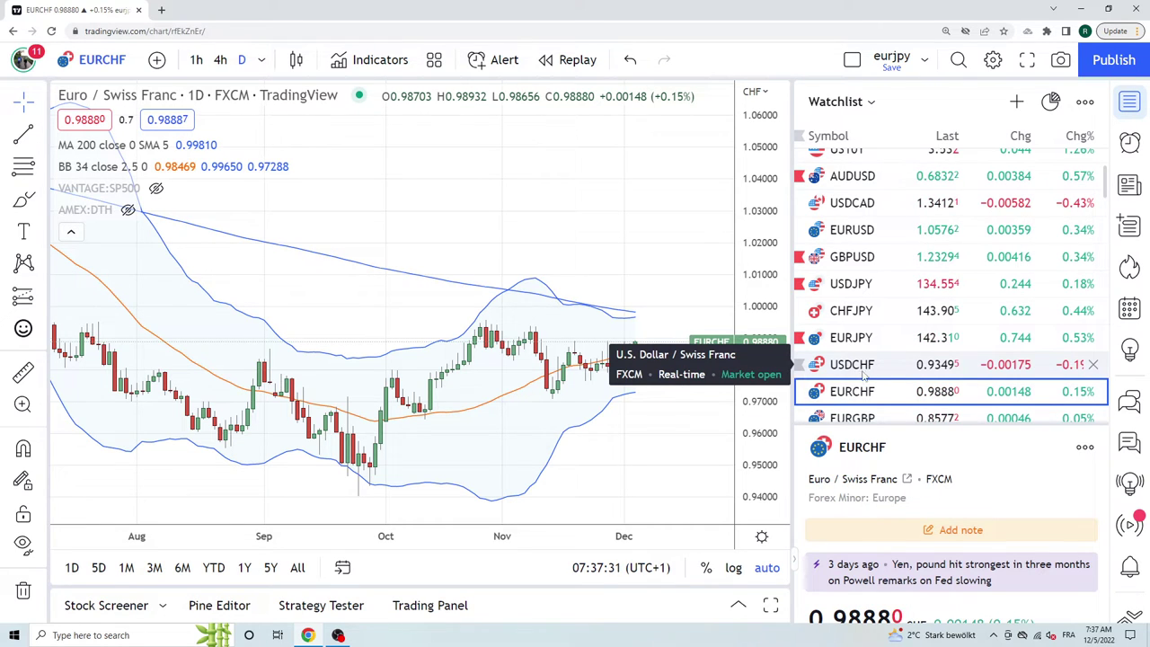
scroll(889, 305, "up", 3)
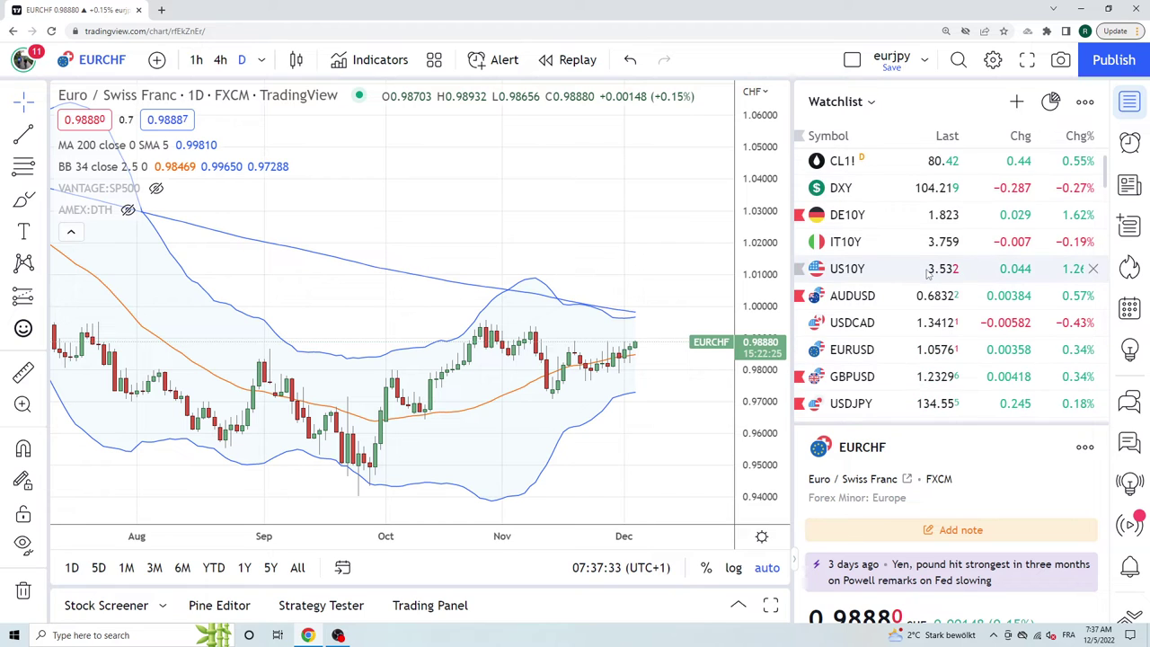
scroll(928, 272, "down", 3)
scroll(907, 288, "down", 2)
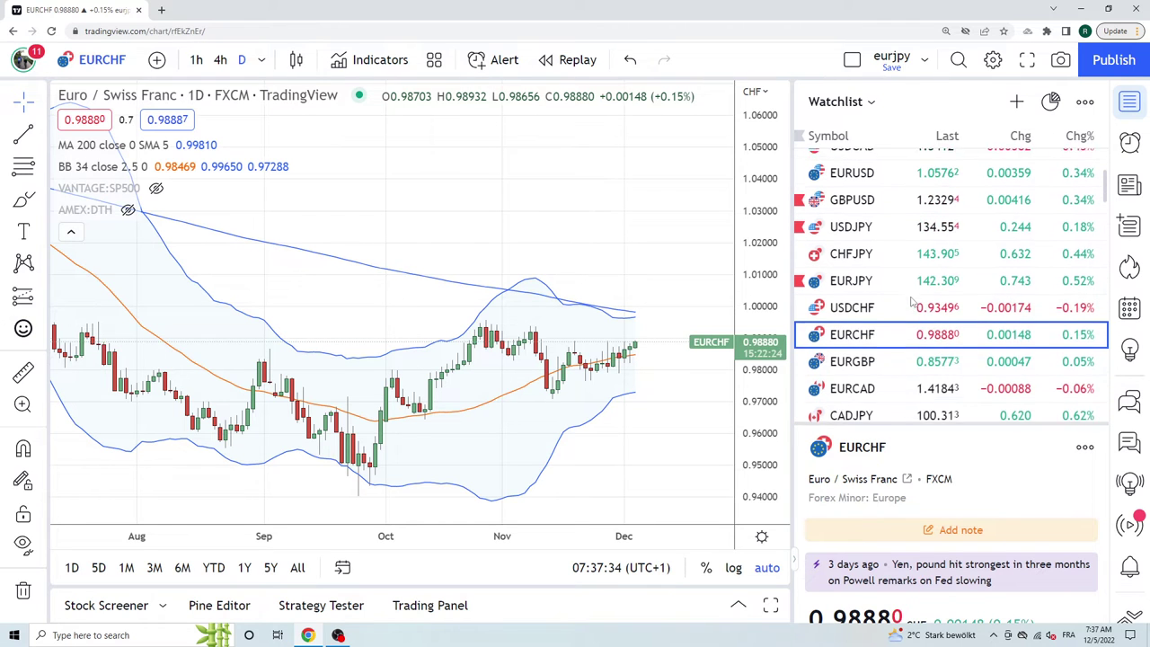
left_click(862, 307)
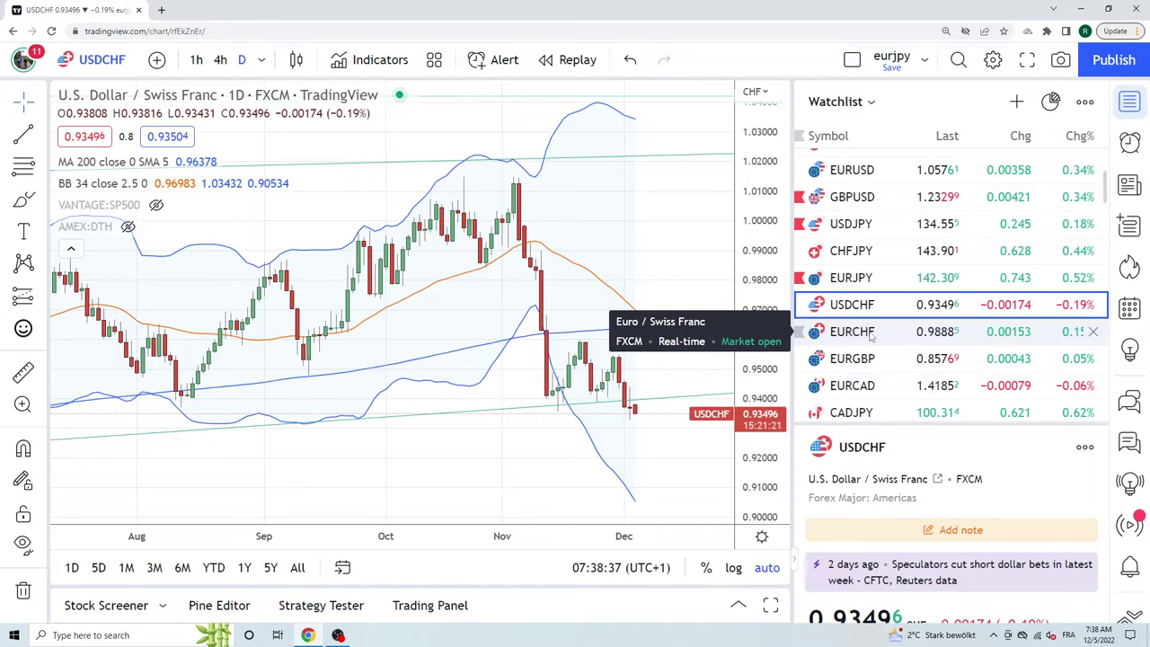
Load USDJPY, view its 4-hour candles, then return to the daily timeframe
left_click(857, 223)
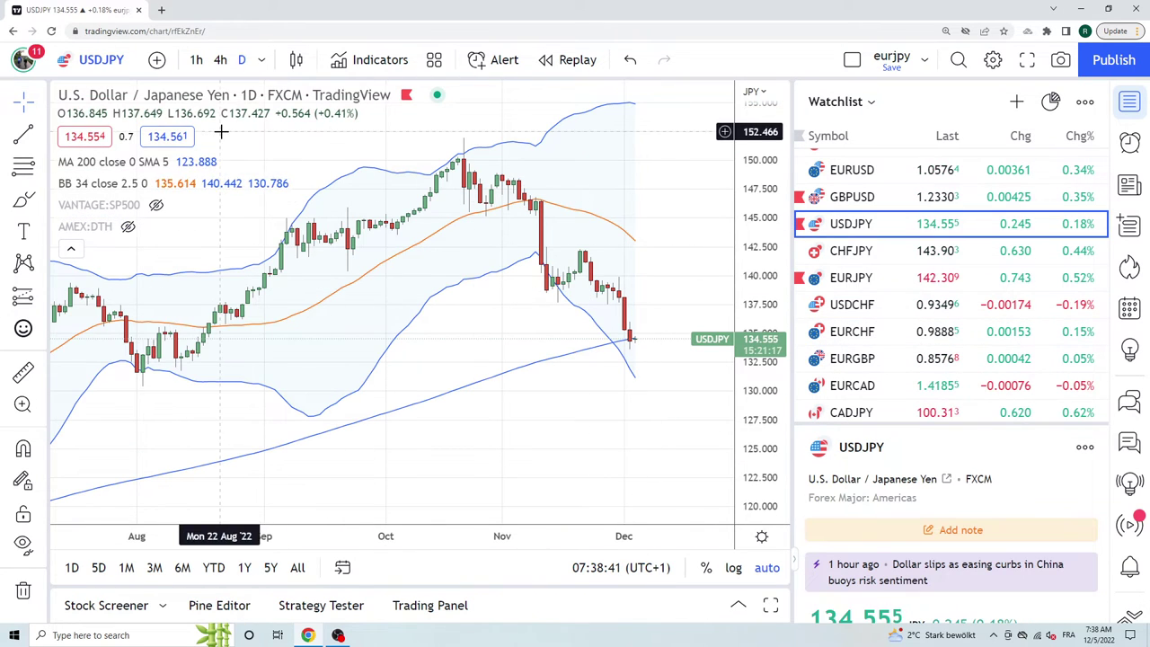
left_click(220, 59)
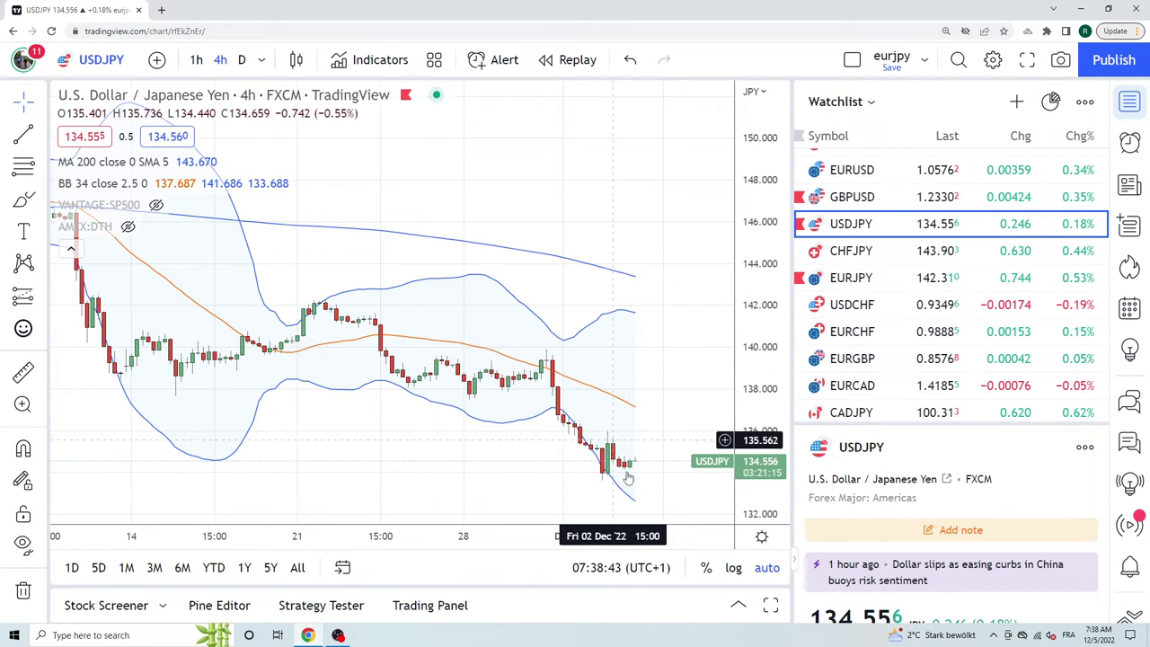
left_click(242, 60)
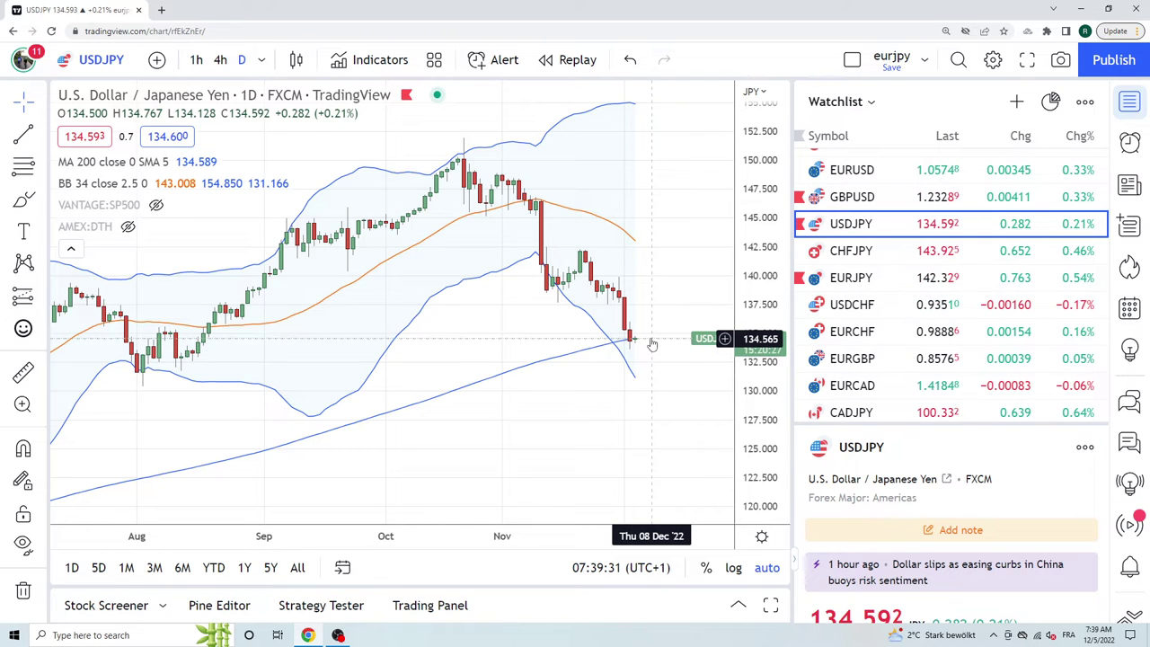
left_click(196, 60)
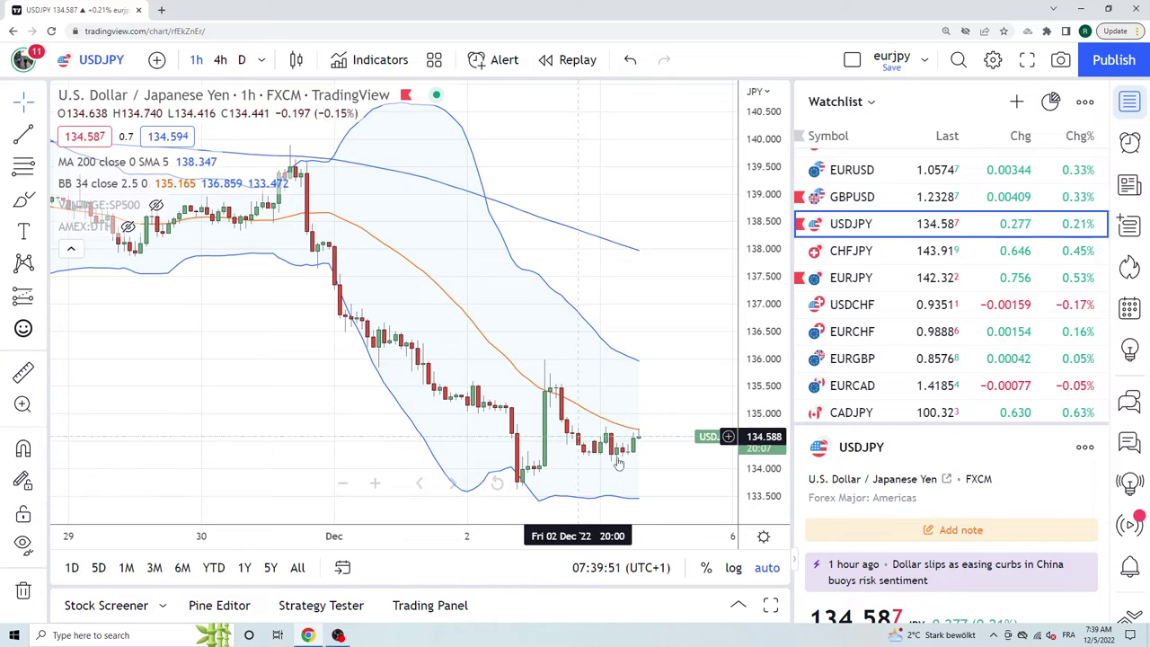
left_click(242, 59)
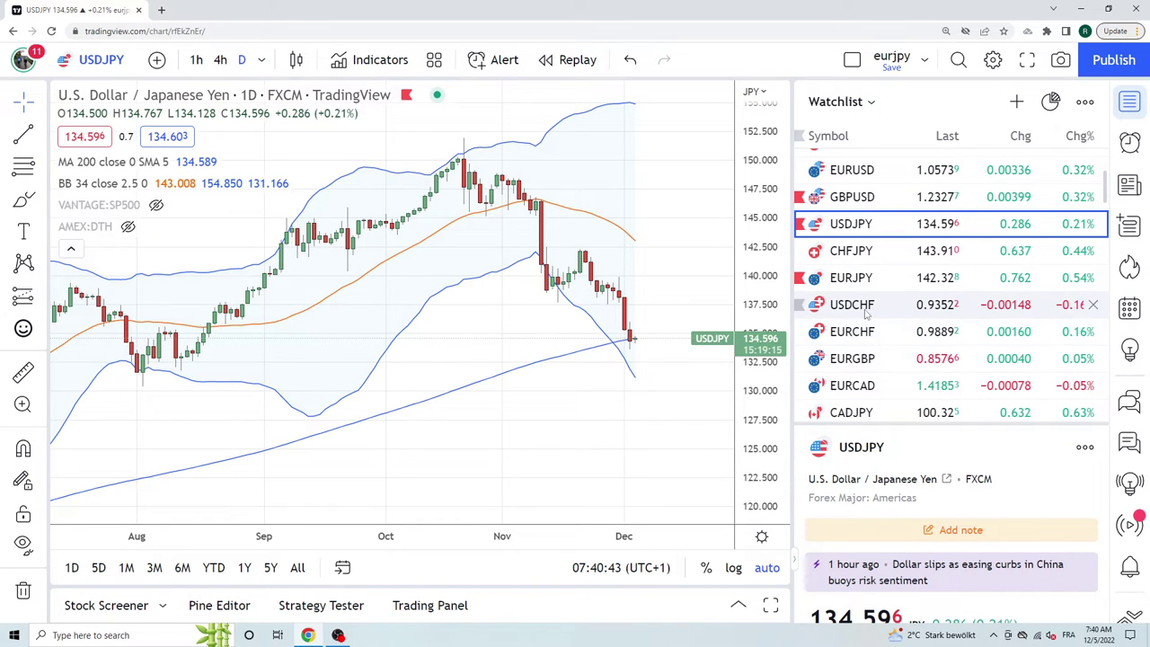
Load the EURGBP daily chart, then the EURCAD daily chart
left_click(873, 358)
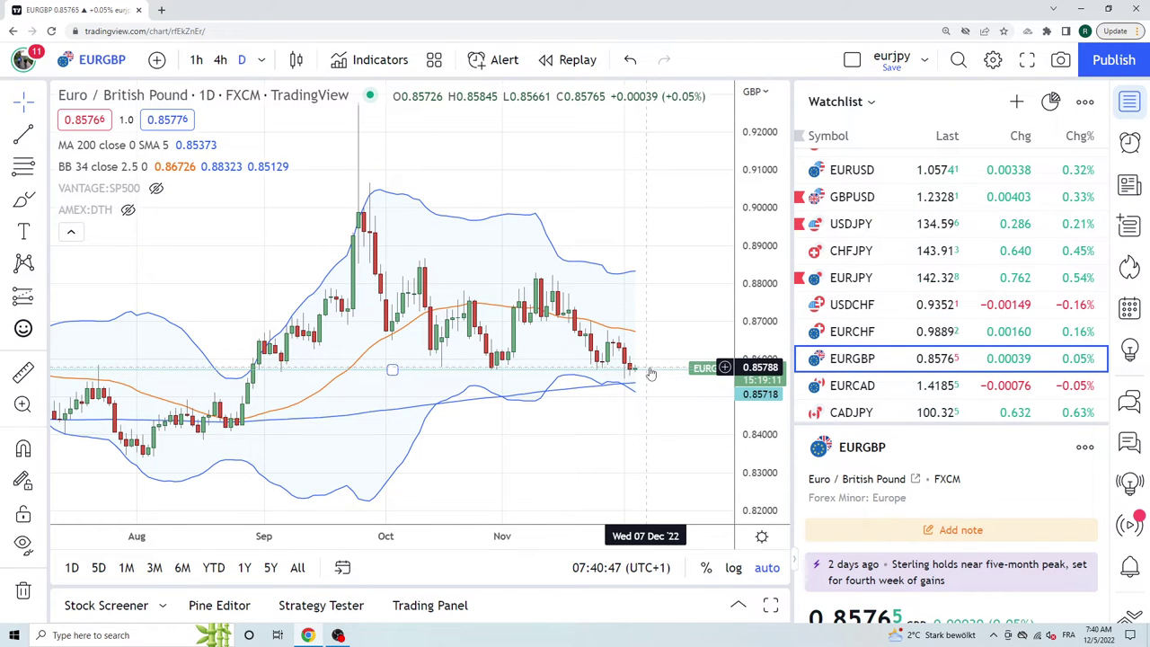
left_click(866, 388)
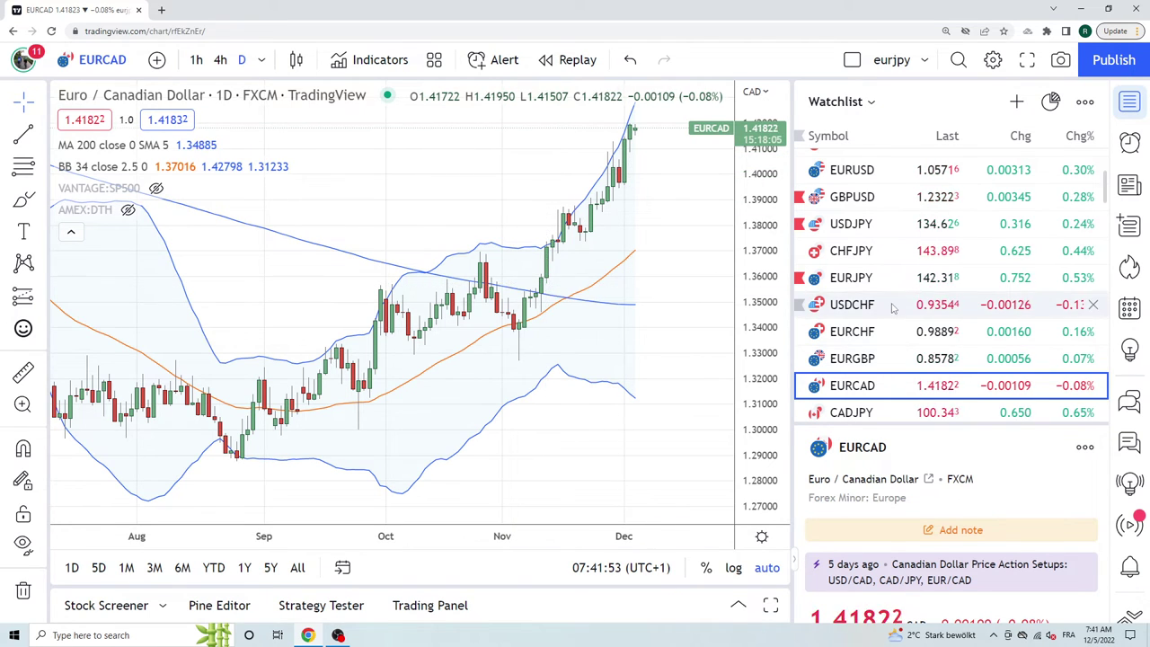
Step through the CADJPY, CADCHF and NZDUSD charts in the watchlist
key("Down")
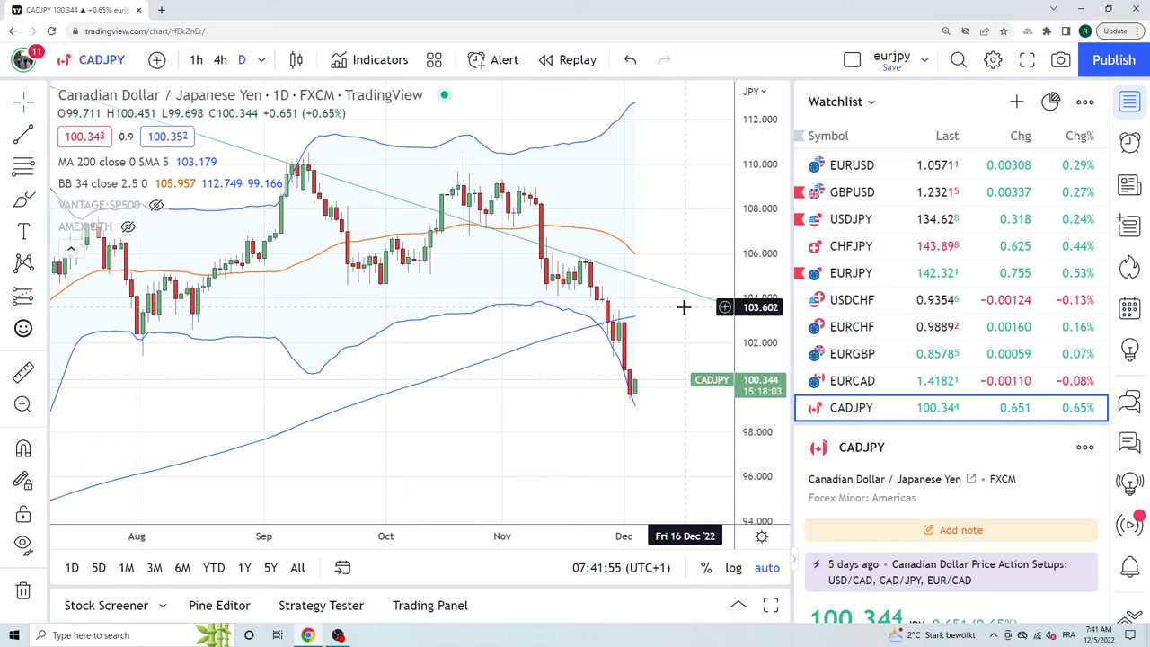
scroll(950, 316, "down", 1)
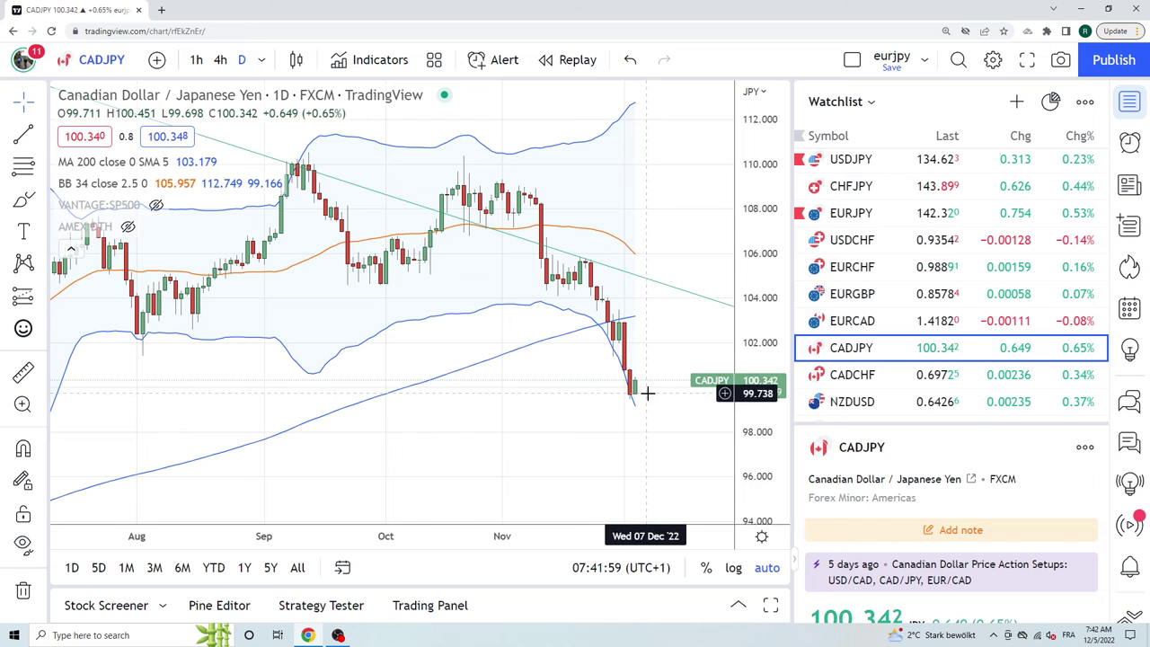
left_click(875, 379)
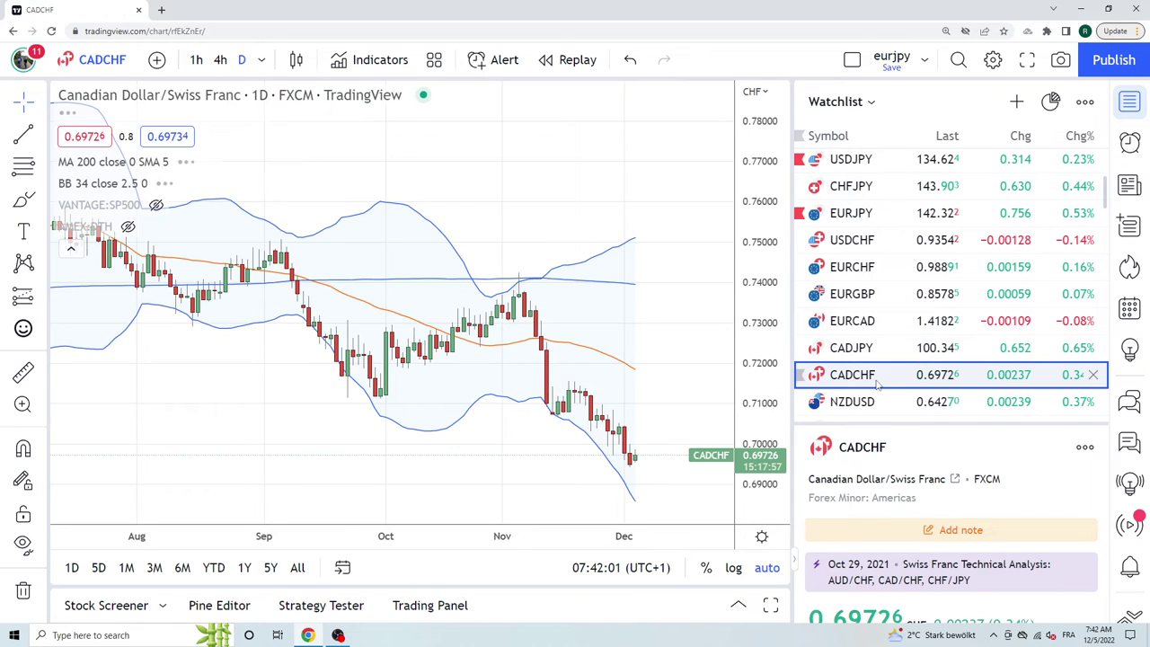
scroll(861, 351, "down", 1)
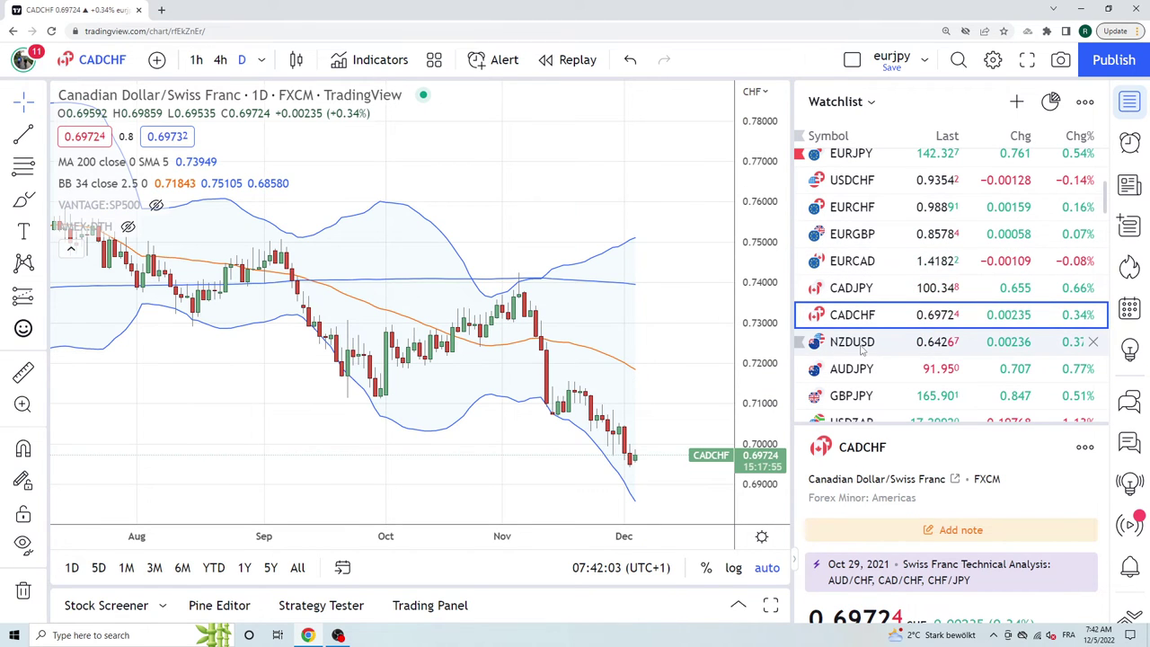
left_click(860, 348)
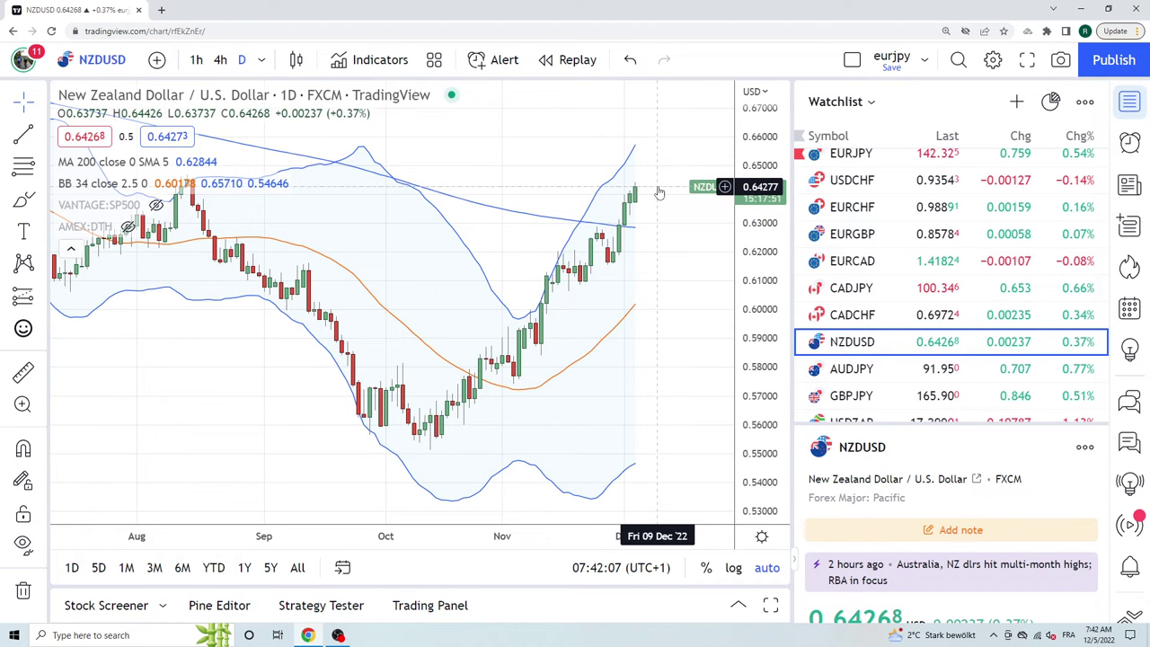
Load the ES1! S&P 500 E-mini futures daily chart from the top of the watchlist
scroll(968, 238, "up", 2)
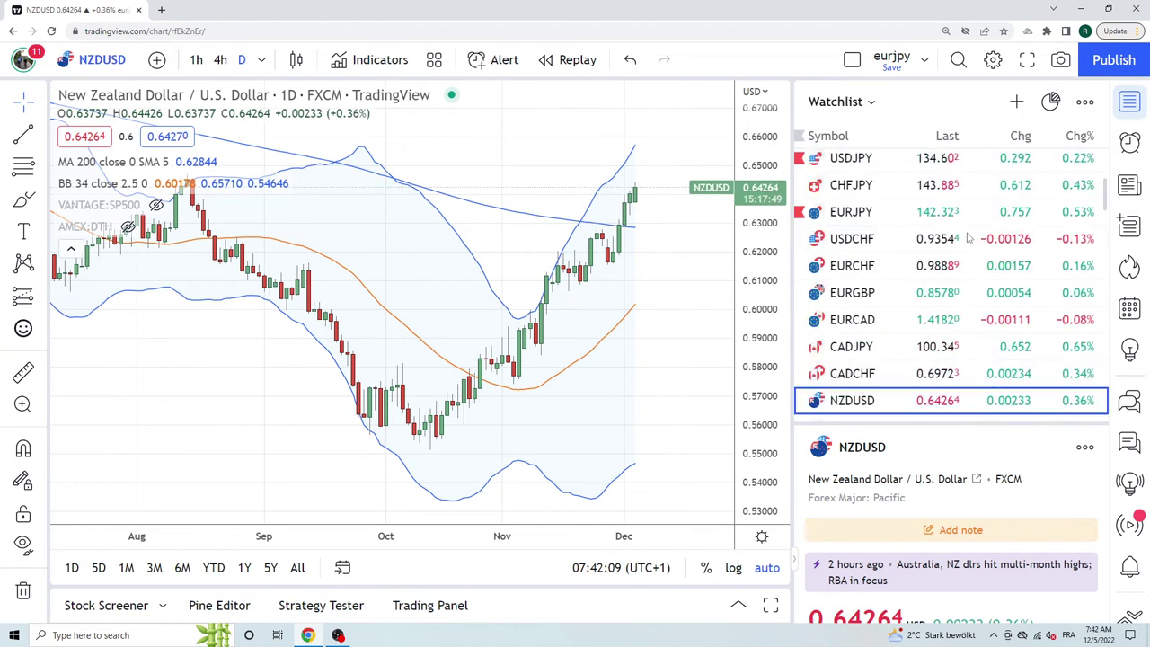
scroll(968, 237, "up", 5)
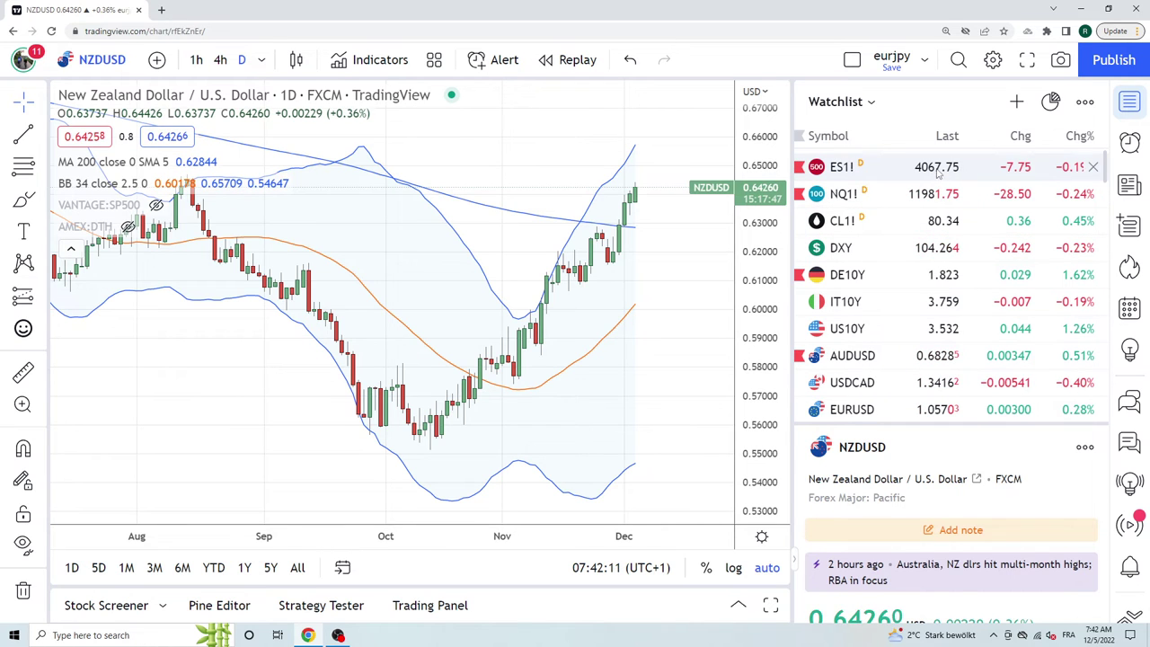
left_click(899, 167)
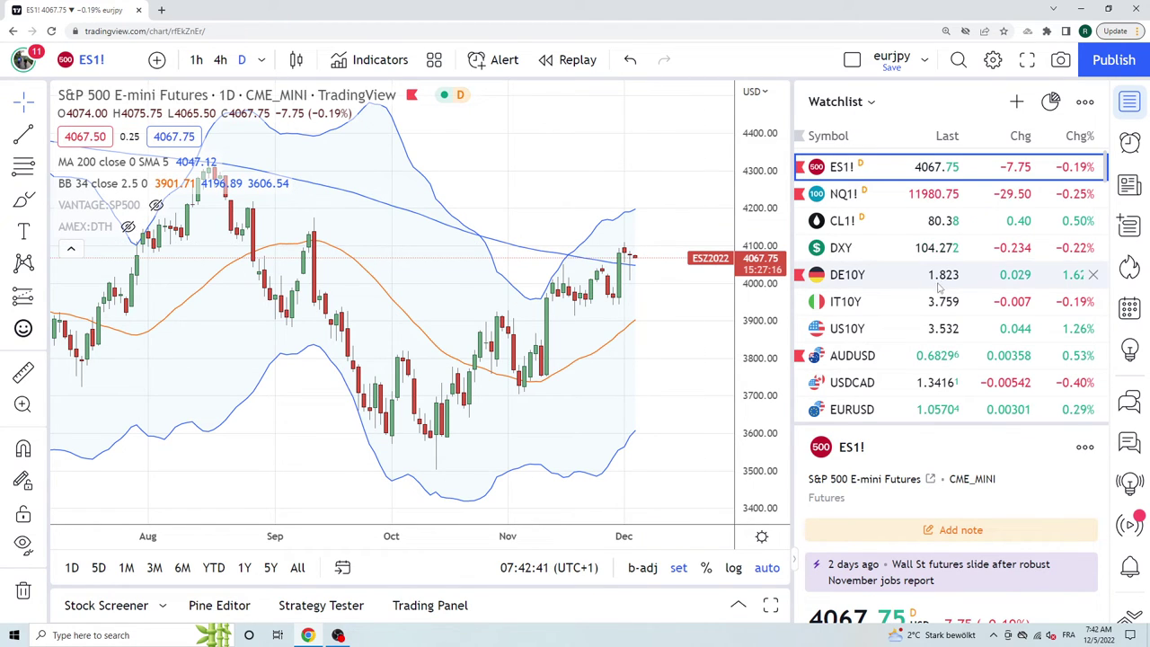
Load the GBPUSD daily chart from further down the watchlist
scroll(898, 305, "down", 1)
scroll(860, 332, "down", 1)
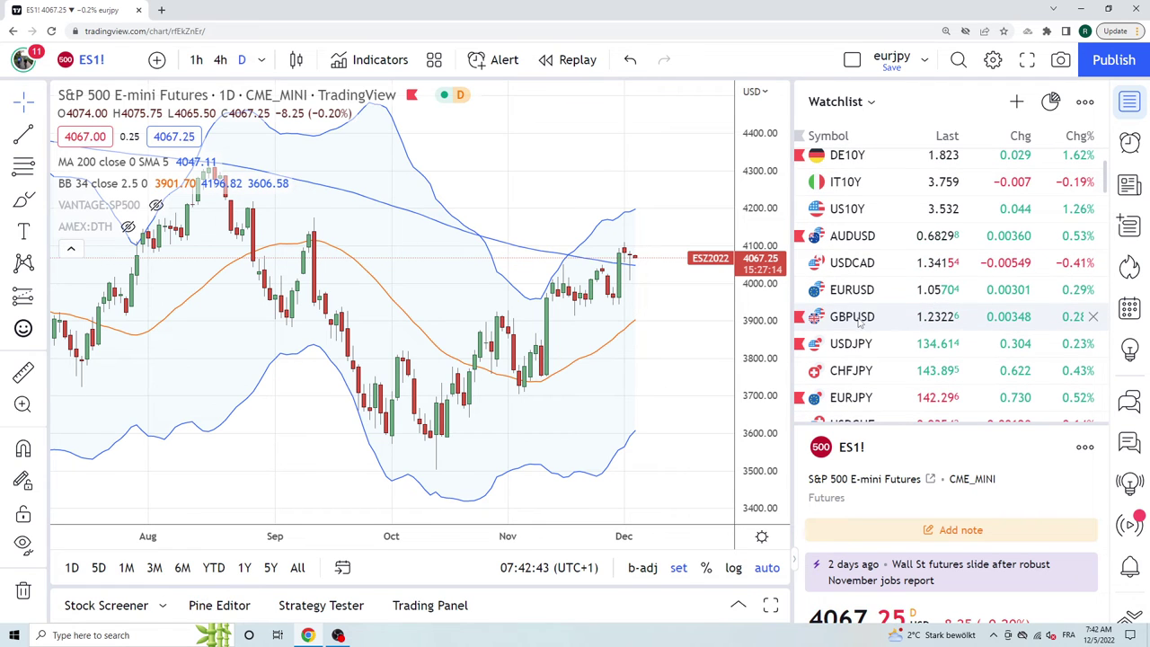
left_click(859, 326)
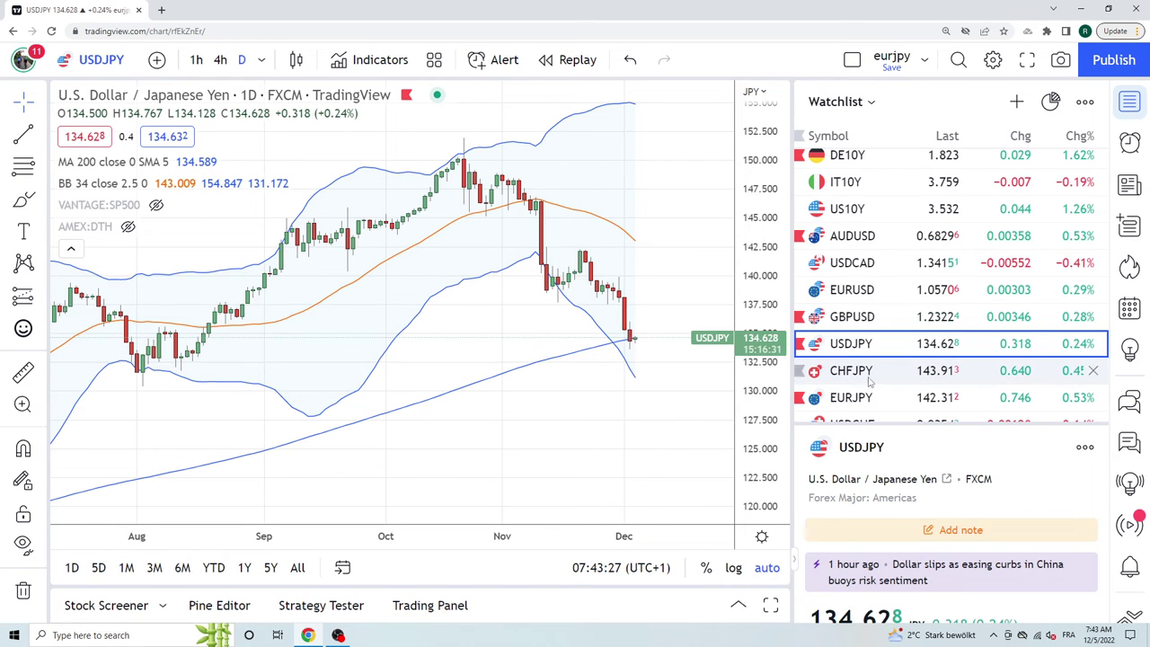
Scroll down the watchlist toward the USDZAR row
scroll(898, 368, "down", 1)
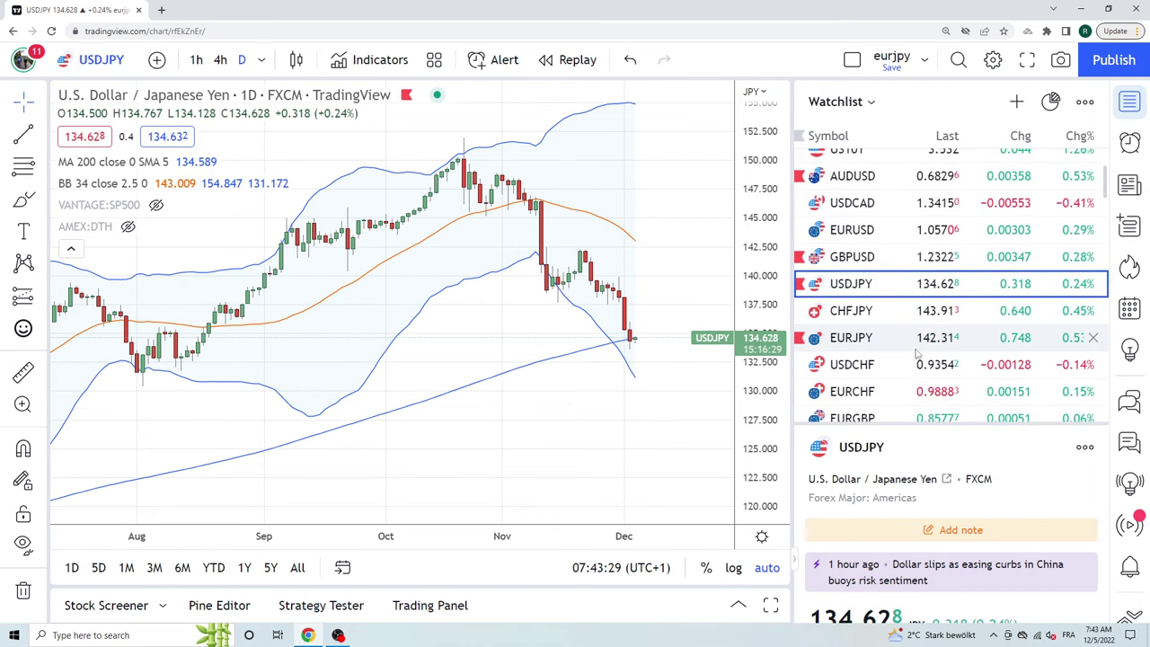
scroll(912, 355, "down", 2)
scroll(912, 355, "down", 2)
scroll(912, 355, "down", 3)
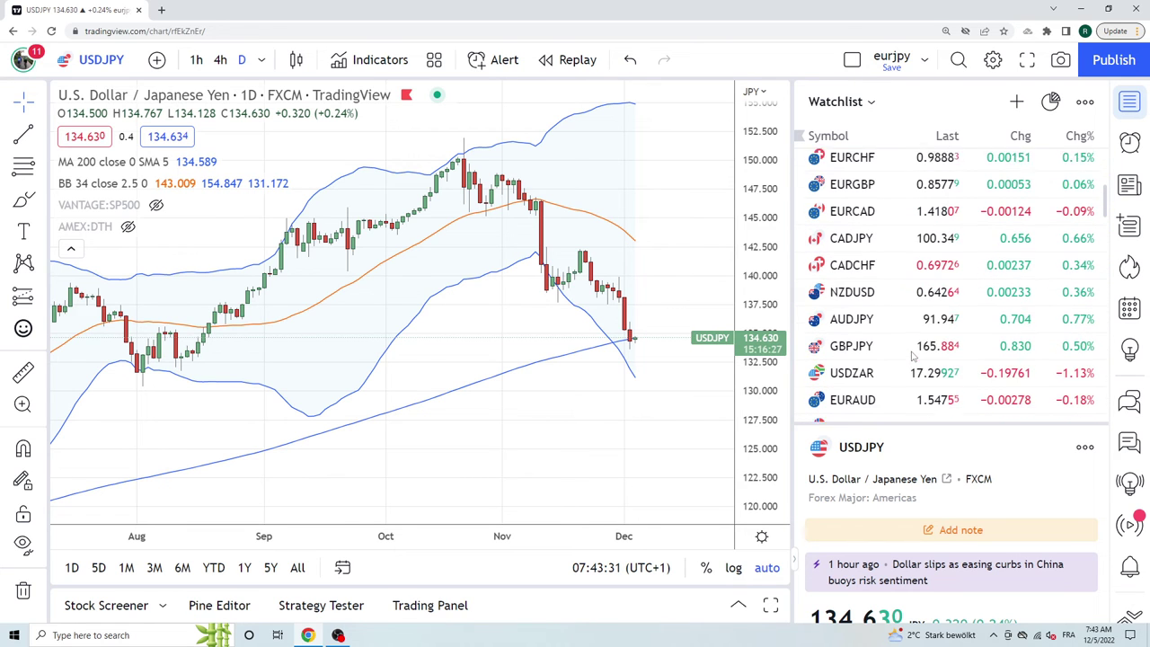
Load the USDZAR daily chart, then scroll the watchlist toward USDMXN
left_click(879, 370)
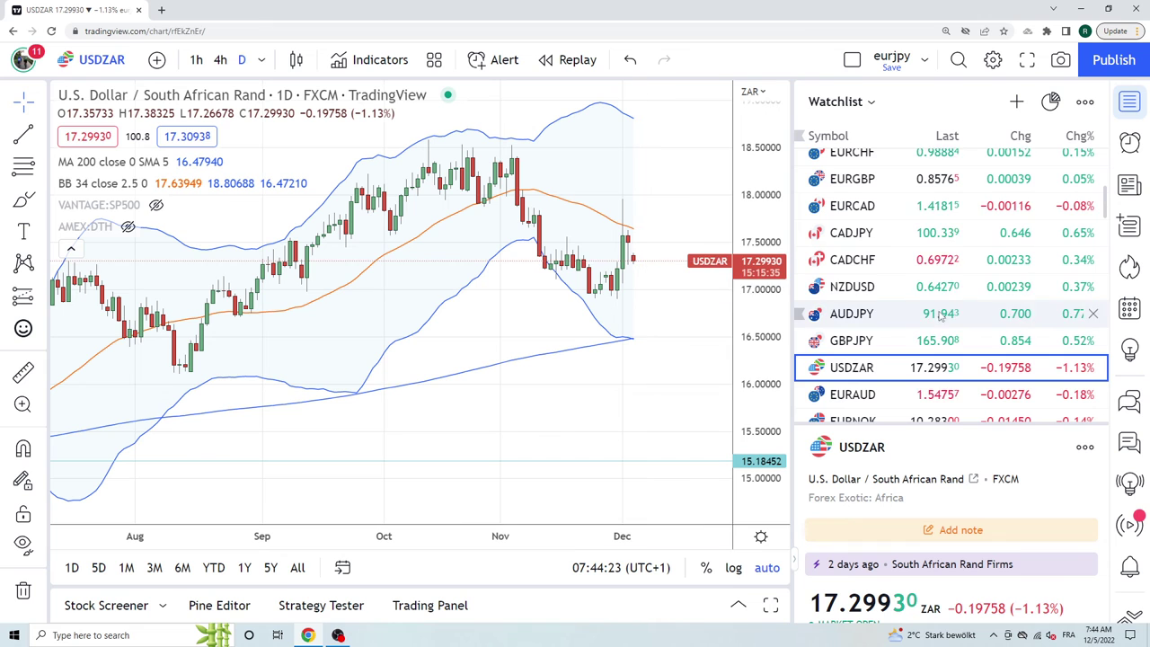
scroll(912, 332, "down", 3)
scroll(912, 331, "down", 2)
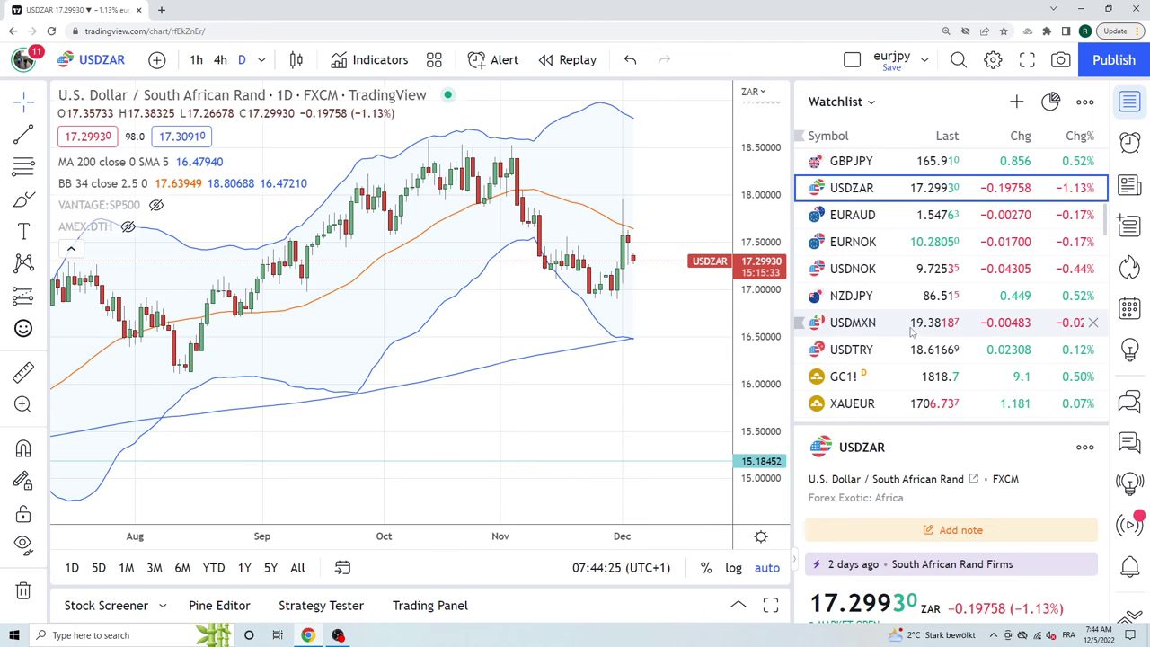
left_click(856, 328)
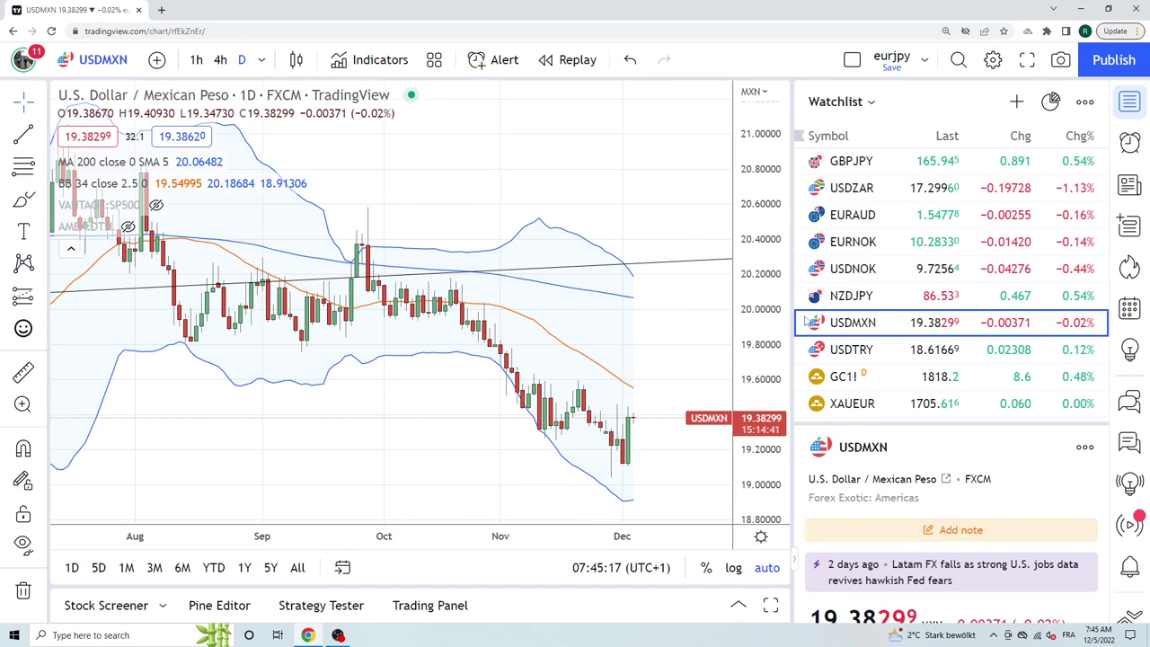
scroll(894, 291, "up", 2)
scroll(893, 292, "up", 3)
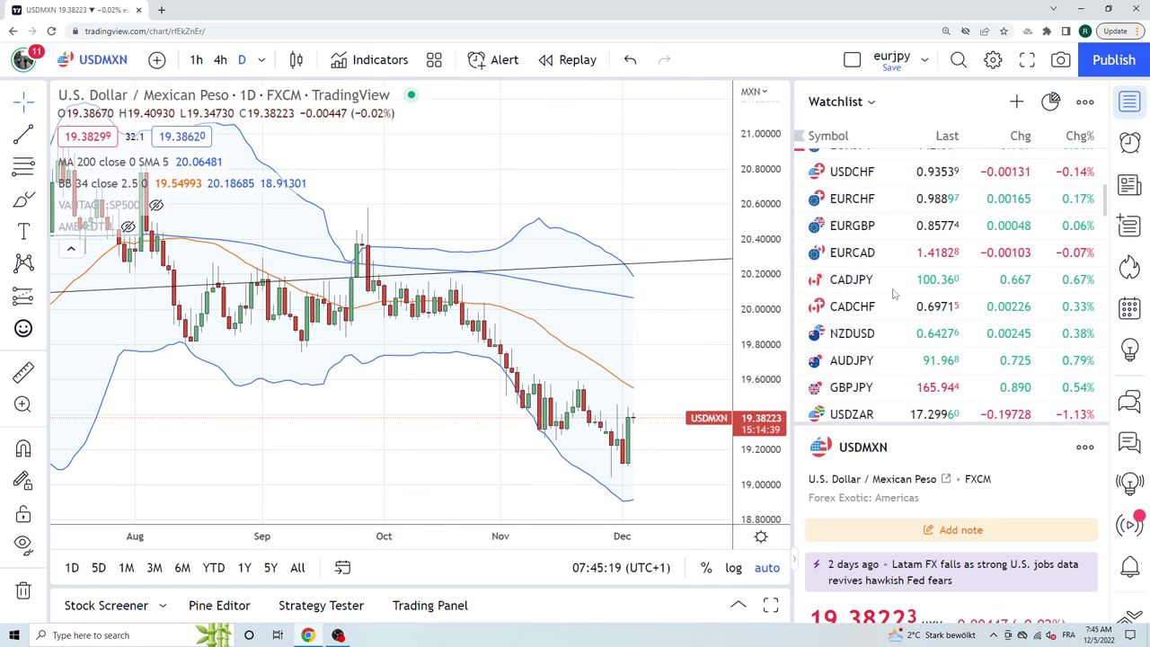
scroll(894, 295, "up", 2)
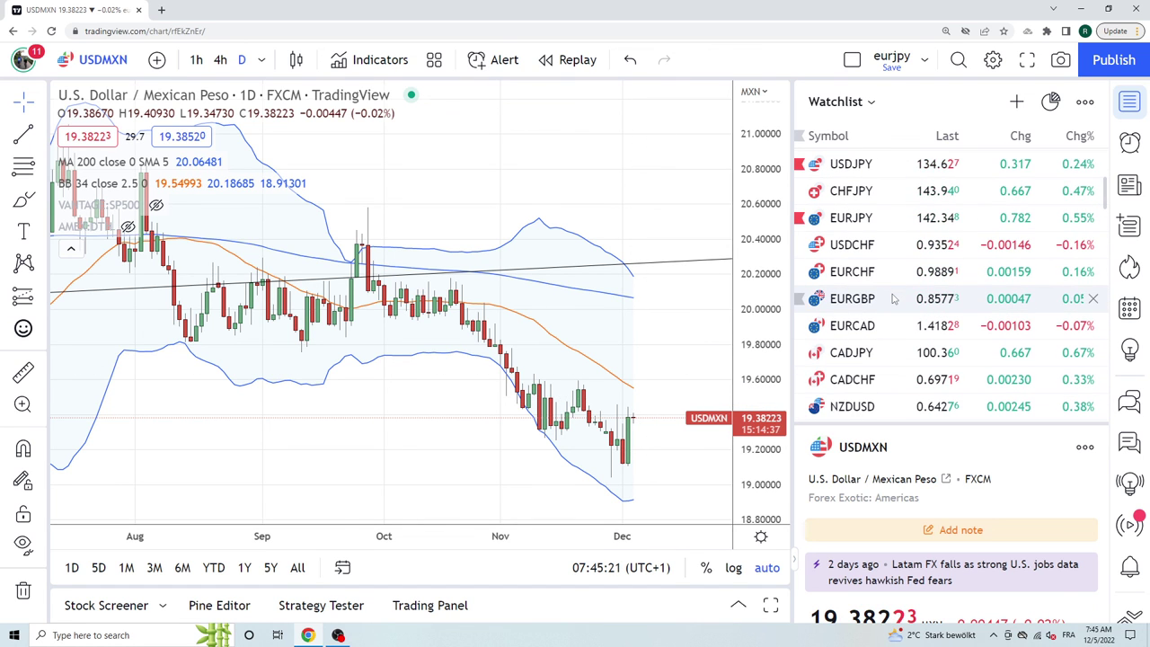
scroll(881, 242, "up", 3)
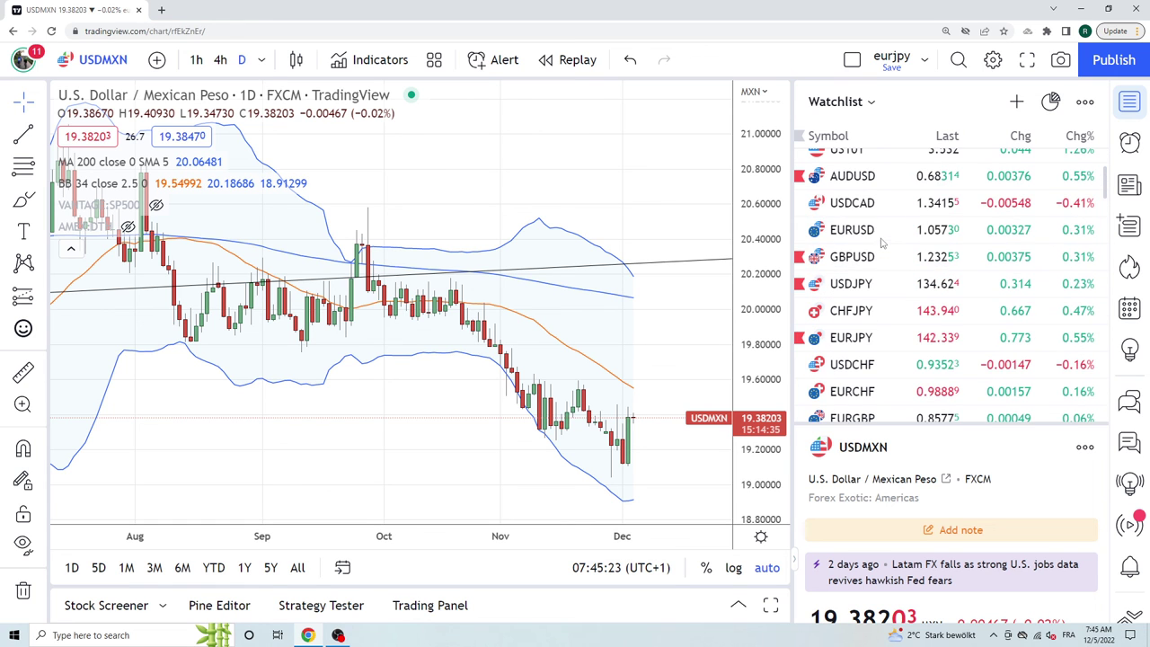
scroll(883, 252, "down", 3)
scroll(884, 260, "down", 2)
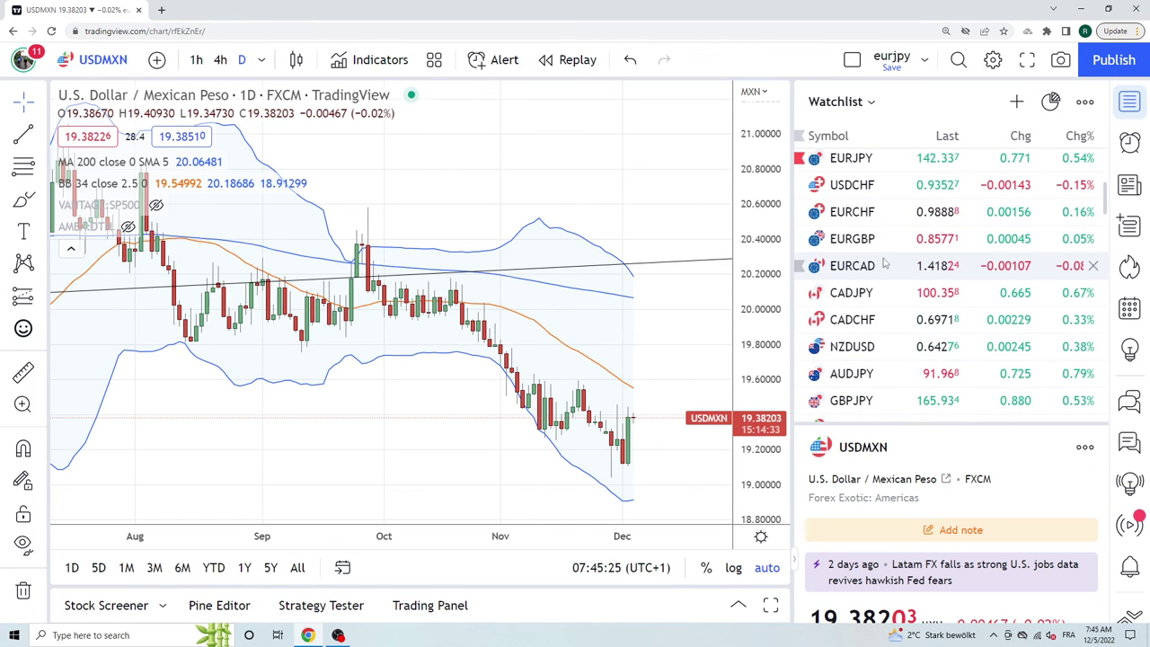